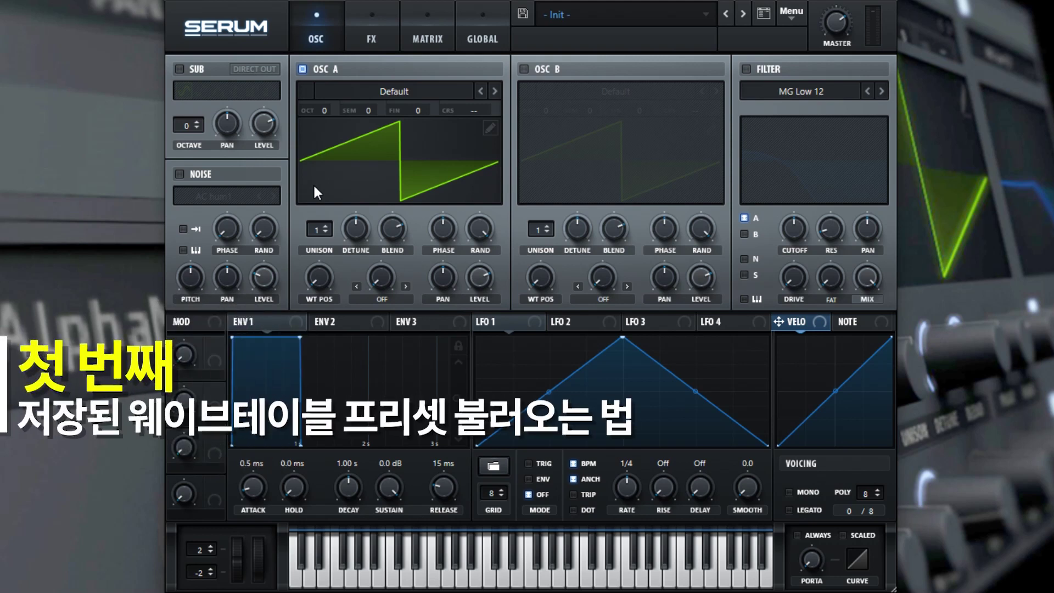
Step: Load the Basic Shapes wavetable from the Analog category into oscillator A
click(404, 90)
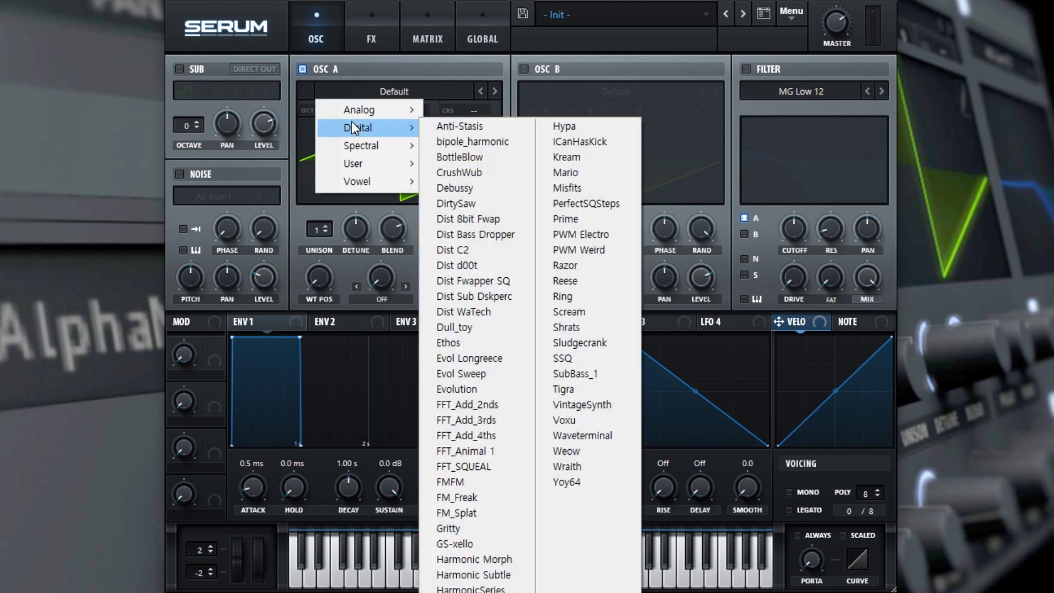
mouse_move(355, 111)
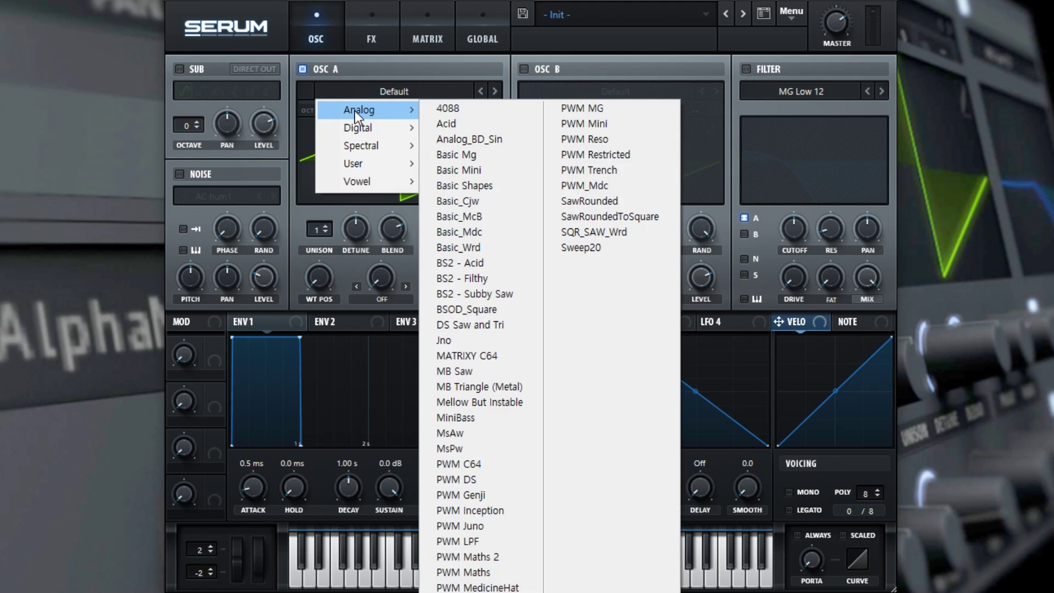
mouse_move(351, 132)
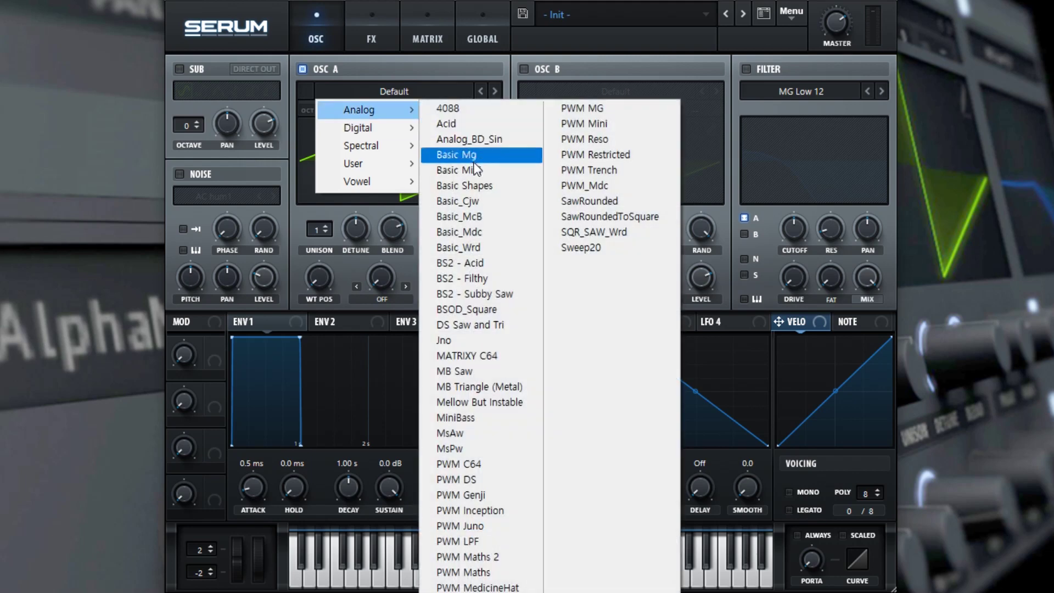
click(477, 185)
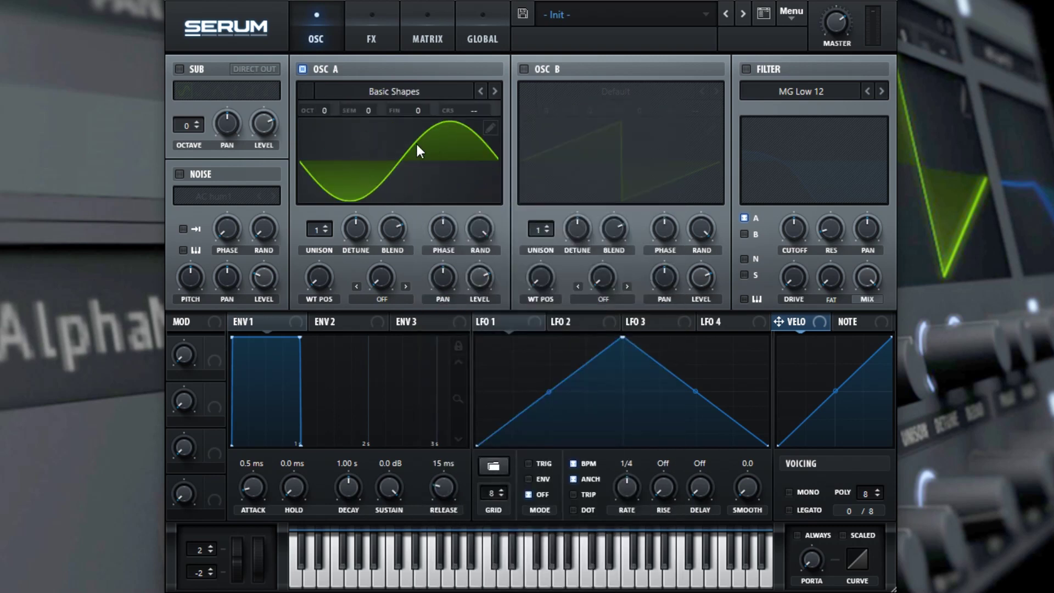
Step: Show oscillator A's wavetable in 3D and sweep its wavetable position up and back to frame 1
click(420, 173)
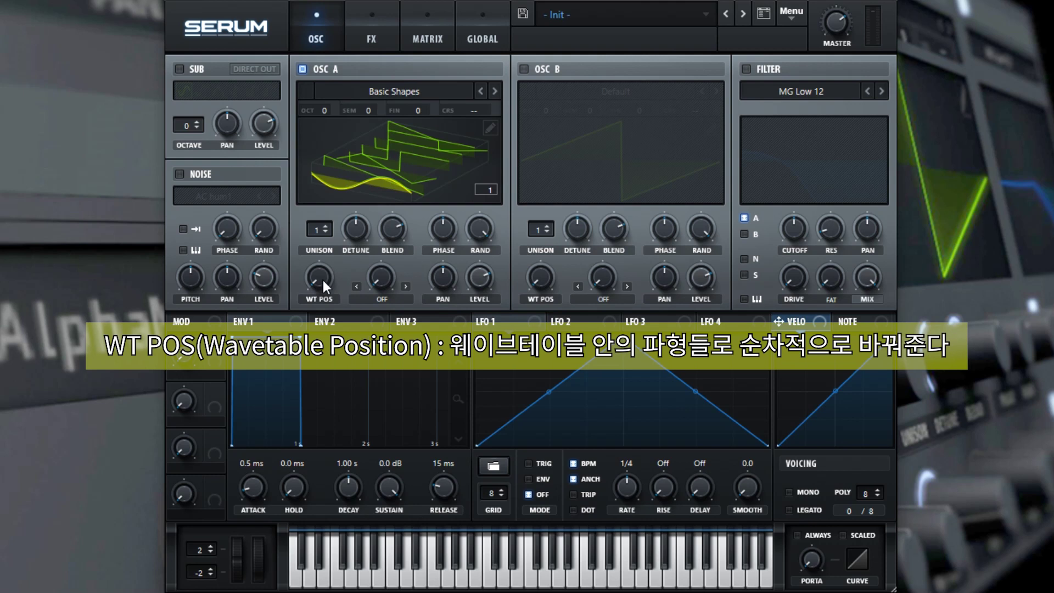
drag(325, 280, 326, 255)
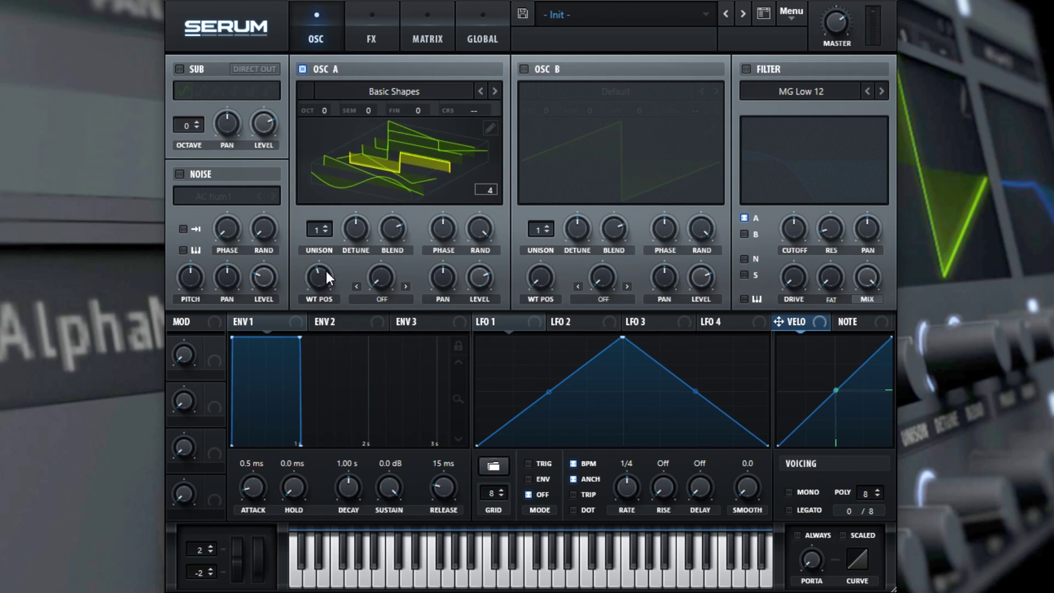
drag(324, 268, 281, 348)
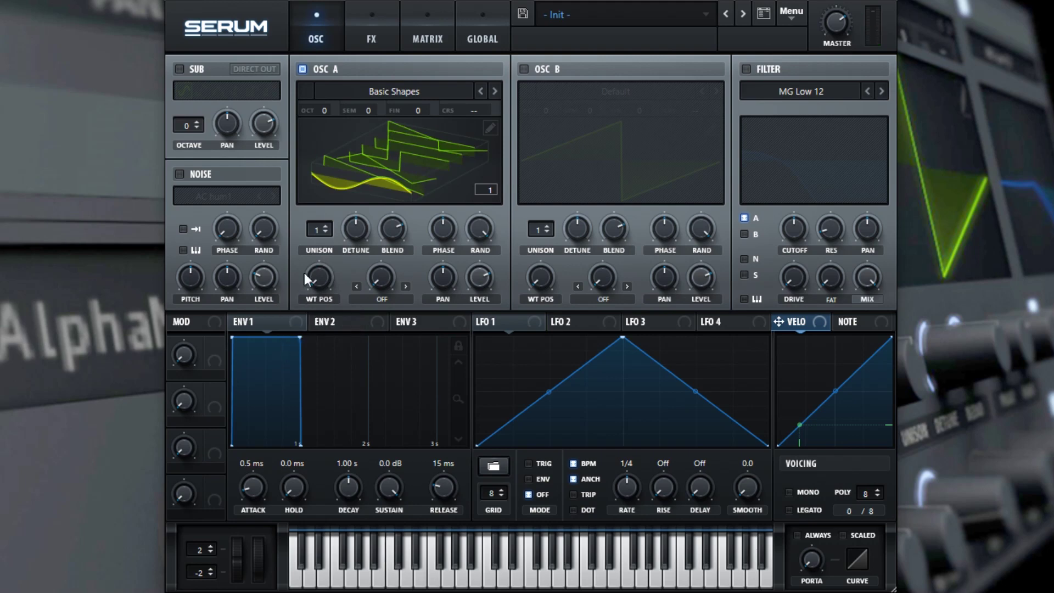
Step: Load the Analog wavetable Basic_Mdc into oscillator A and raise its wavetable position to frame 256
click(384, 91)
mouse_move(373, 110)
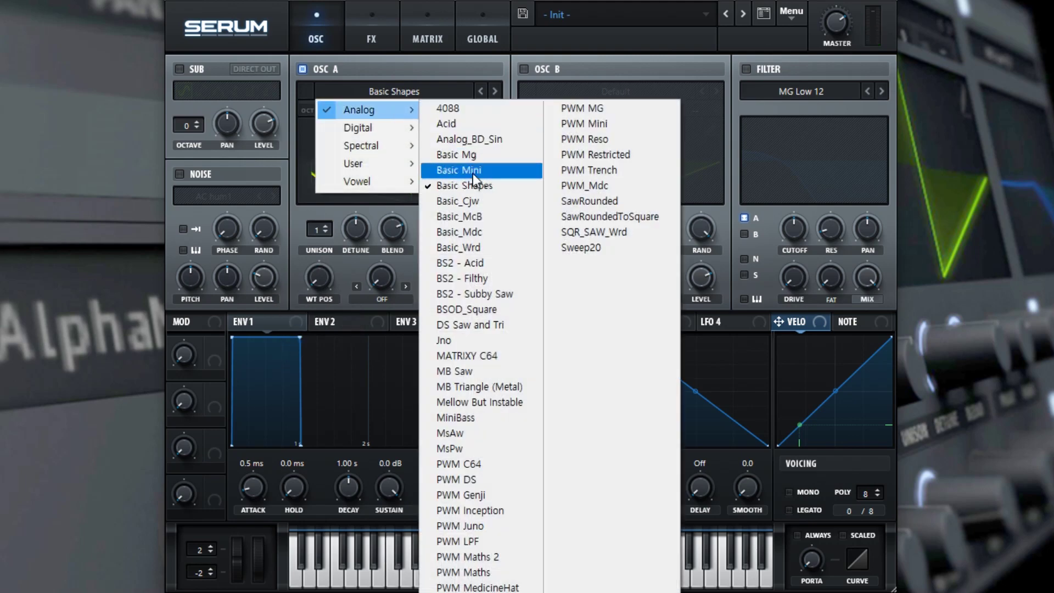
click(472, 238)
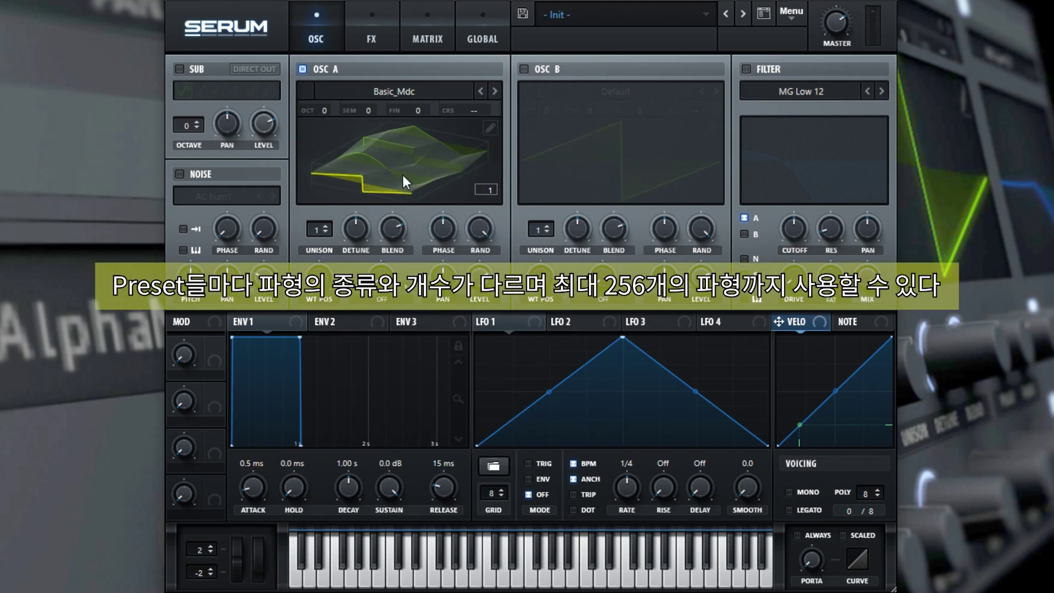
drag(321, 280, 396, 100)
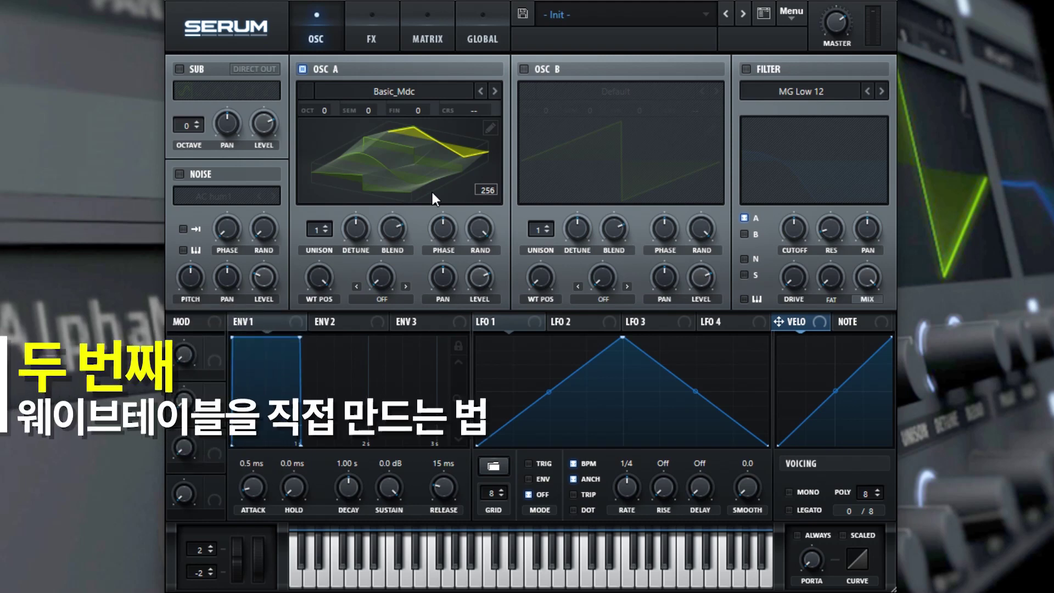
Step: Load the Analog wavetable Basic Shapes back into oscillator A and open it in the wavetable editor
click(409, 94)
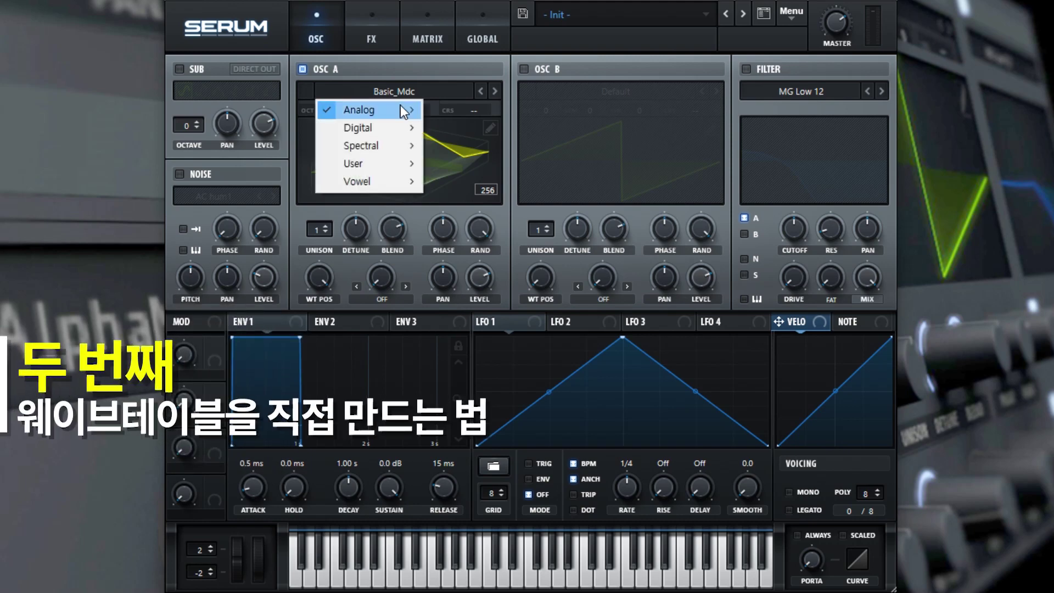
mouse_move(385, 110)
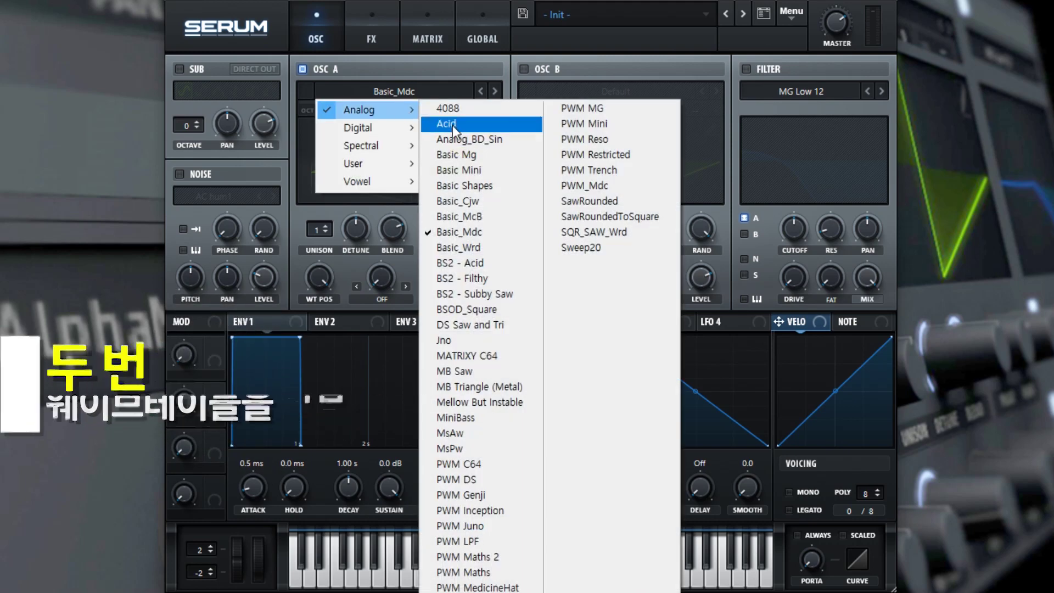
click(473, 181)
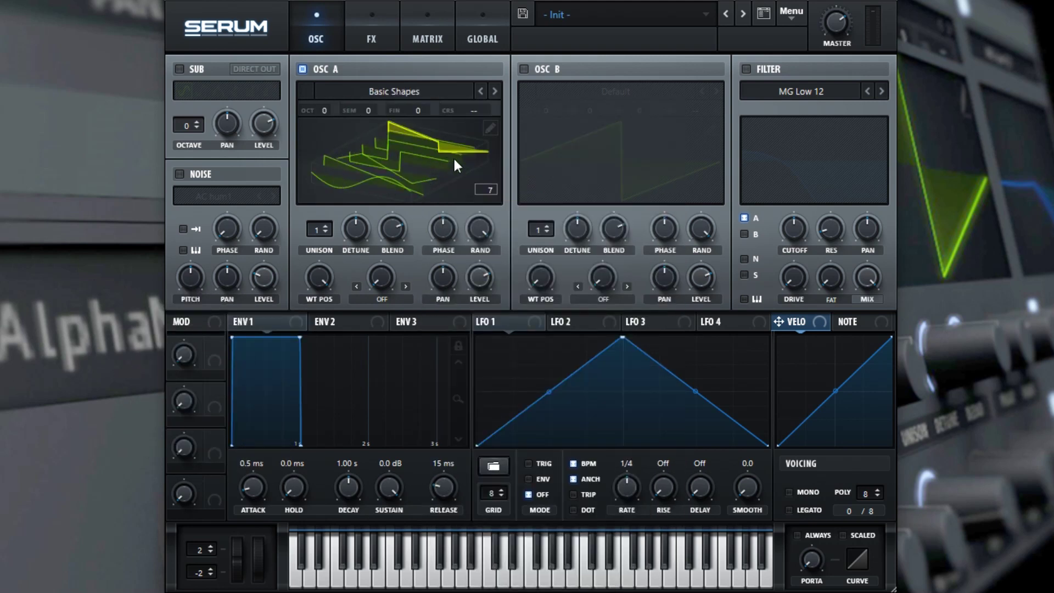
click(491, 128)
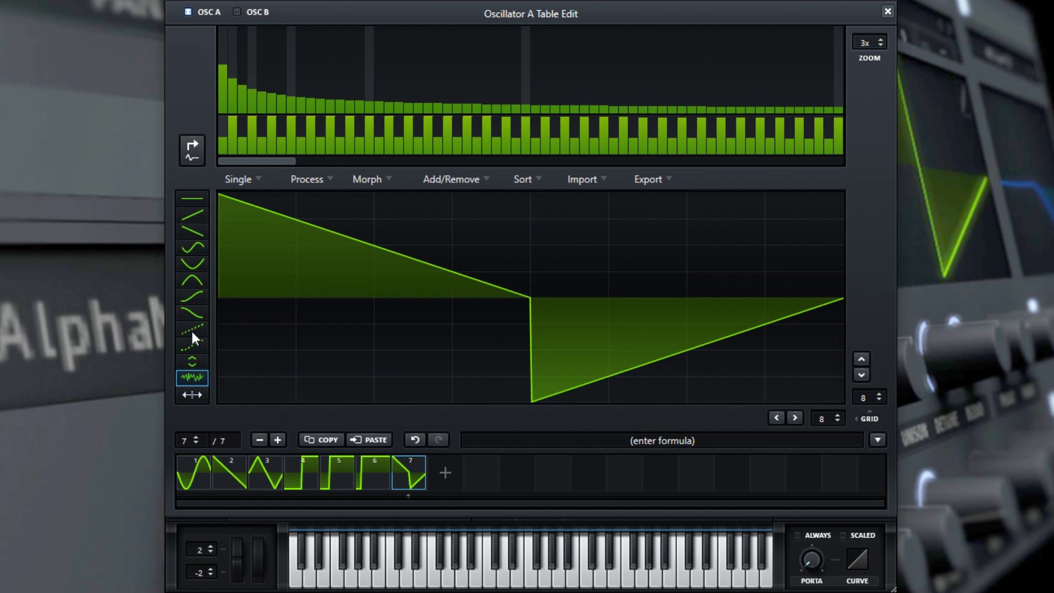
Step: Draw rising S-curve segments across frame 7, and redraw the frame as one continuous rising ramp with the rising line shape
click(199, 296)
mouse_move(219, 306)
mouse_down()
mouse_move(282, 353)
mouse_move(482, 302)
mouse_move(651, 284)
mouse_move(783, 342)
mouse_up()
click(192, 214)
mouse_move(261, 375)
mouse_down()
mouse_move(352, 370)
mouse_move(478, 308)
mouse_move(668, 269)
mouse_move(668, 250)
mouse_move(789, 210)
mouse_move(756, 221)
mouse_up()
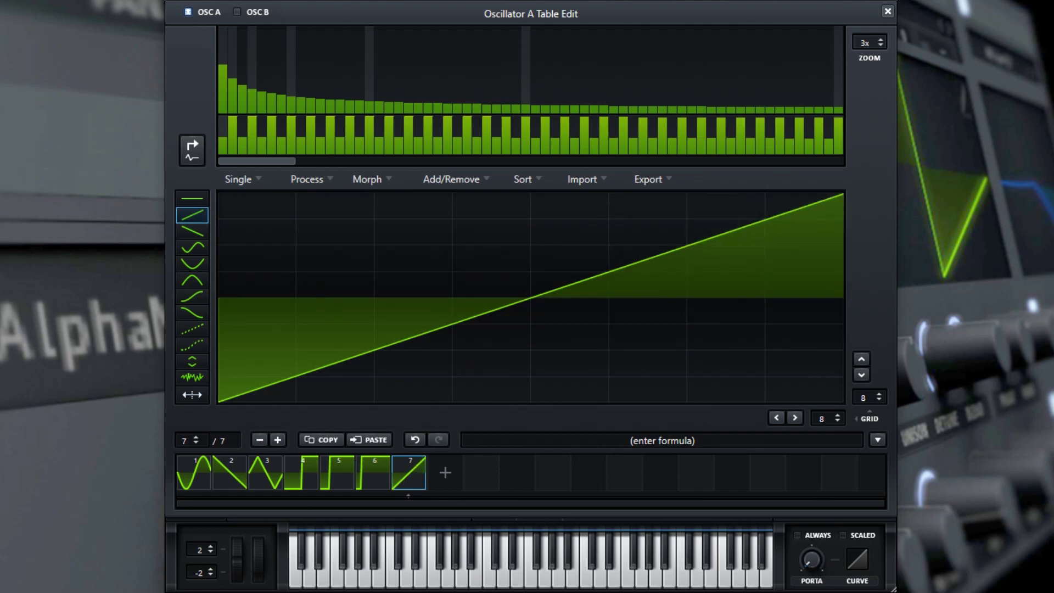
Step: Redraw frame 7 with the flat line shape as a square wave, high in the first half and low in the second
click(192, 198)
mouse_move(260, 234)
mouse_down()
mouse_move(260, 219)
mouse_move(531, 281)
mouse_move(582, 374)
mouse_move(800, 400)
mouse_up()
mouse_move(485, 236)
mouse_down()
mouse_move(492, 194)
mouse_move(249, 193)
mouse_up()
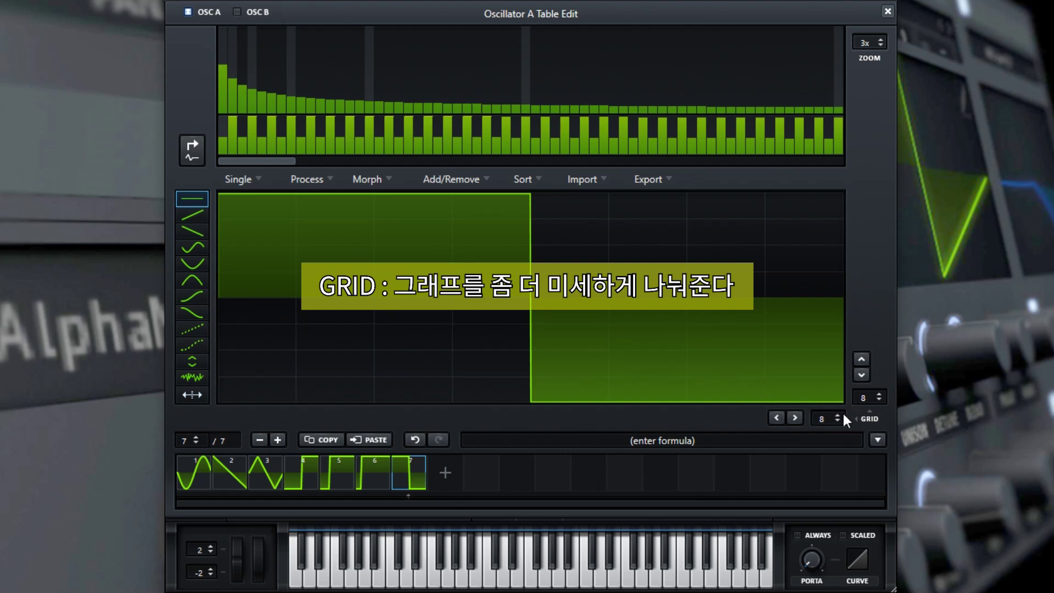
Step: Set the horizontal grid to 15 and draw a stepped waveform overlaid with noise across frame 7
scroll(838, 411, up, 7)
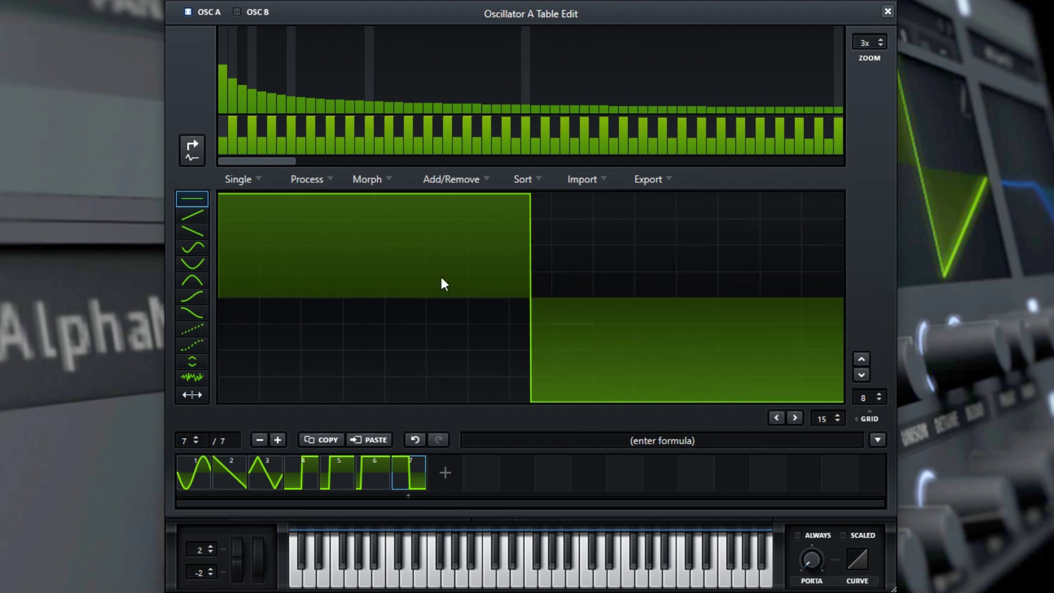
mouse_move(231, 195)
mouse_down()
mouse_move(454, 298)
mouse_move(502, 357)
mouse_move(609, 299)
mouse_move(765, 312)
mouse_move(779, 351)
mouse_up()
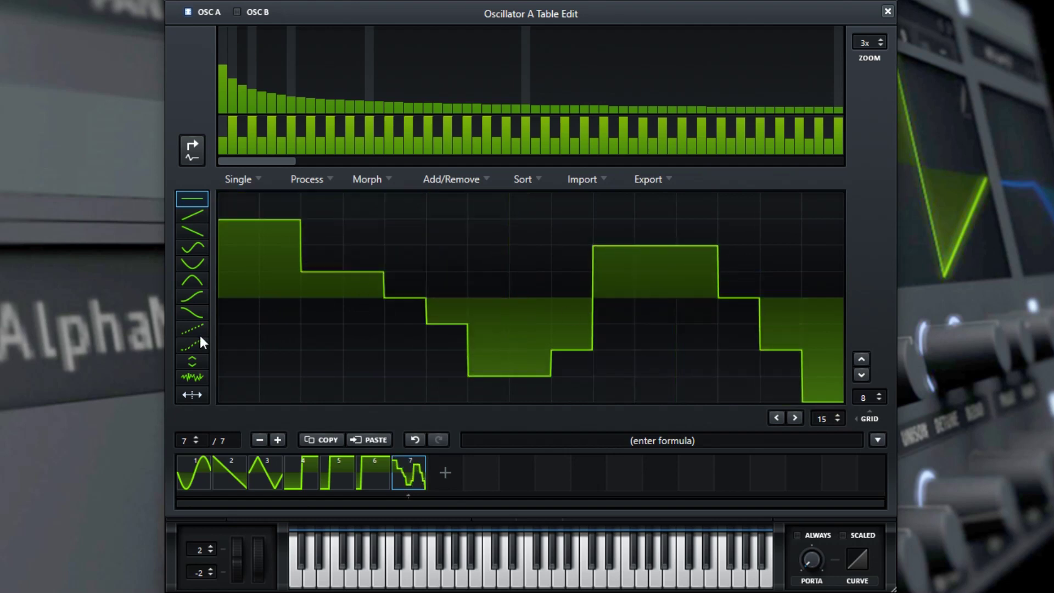
click(192, 379)
mouse_move(252, 349)
mouse_down()
mouse_move(374, 341)
mouse_move(478, 371)
mouse_move(660, 354)
mouse_move(797, 242)
mouse_move(838, 278)
mouse_move(839, 358)
mouse_up()
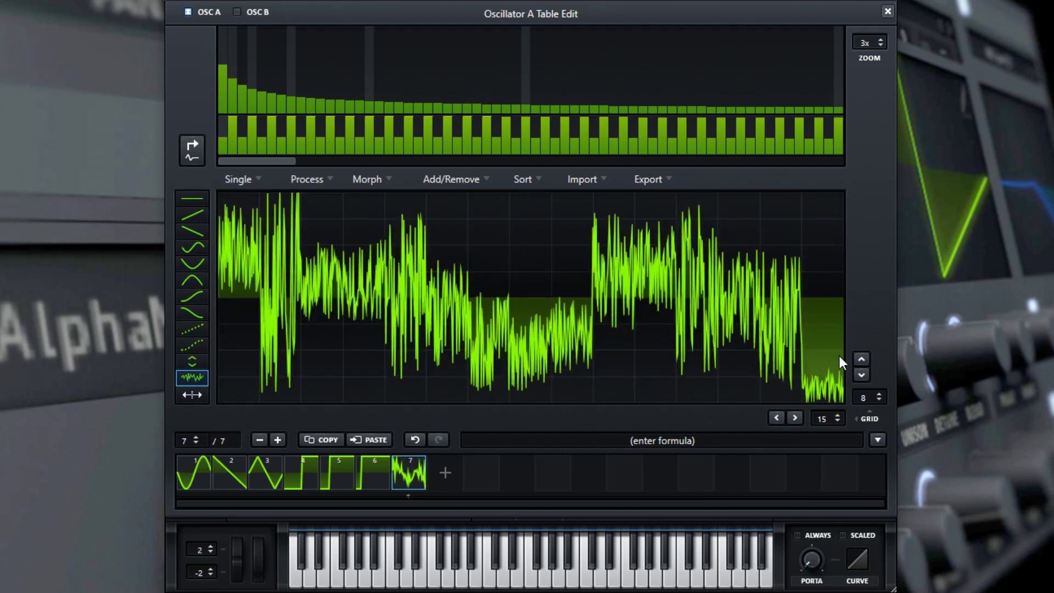
Step: Add frame 8 to the wavetable and draw U-shaped valley curves at varying heights across it
click(445, 473)
click(193, 263)
mouse_move(225, 274)
mouse_down()
mouse_move(455, 335)
mouse_move(799, 364)
mouse_move(832, 357)
mouse_up()
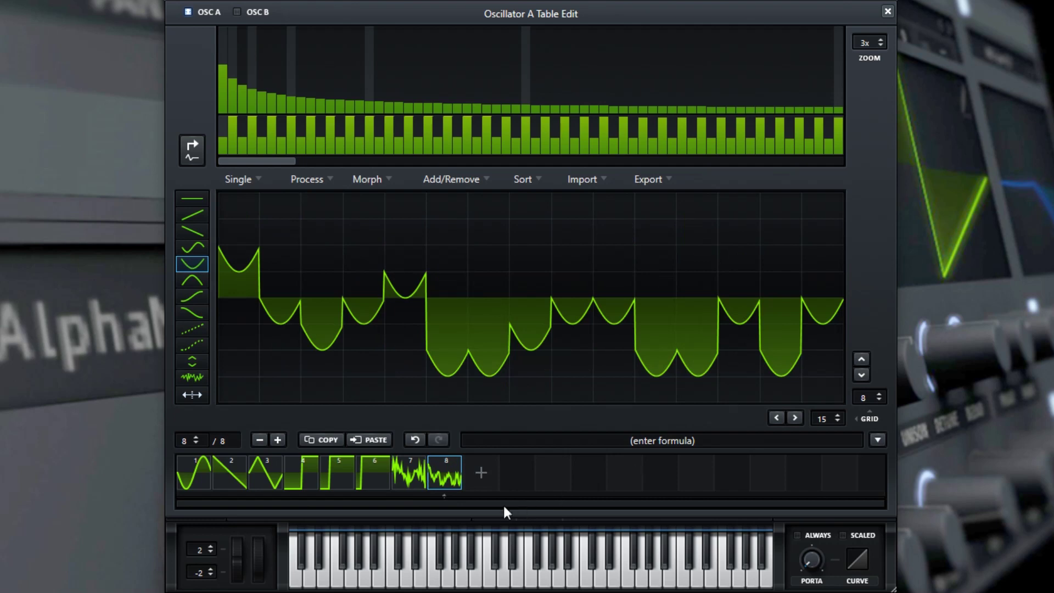
Step: Add a ninth frame to the wavetable and draw rising S-curve segments across it
click(481, 473)
click(192, 297)
mouse_move(320, 275)
mouse_down()
mouse_move(748, 348)
mouse_move(843, 322)
mouse_up()
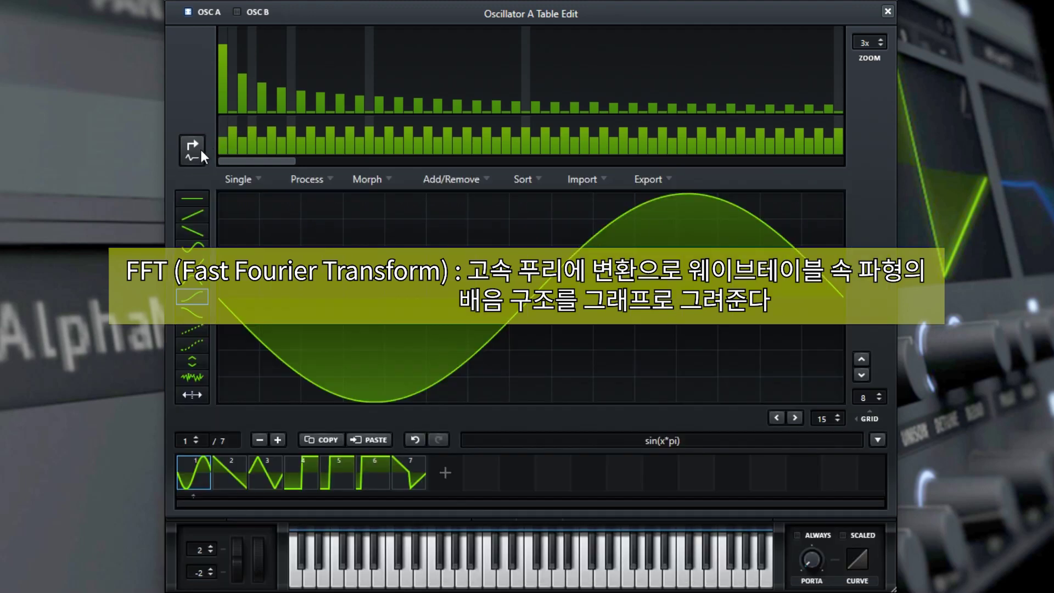
Step: Calculate the harmonics of frame 1's sine wave and add partials up to bin 16, with bin 2 at 68% and bin 16 at 52%
click(196, 148)
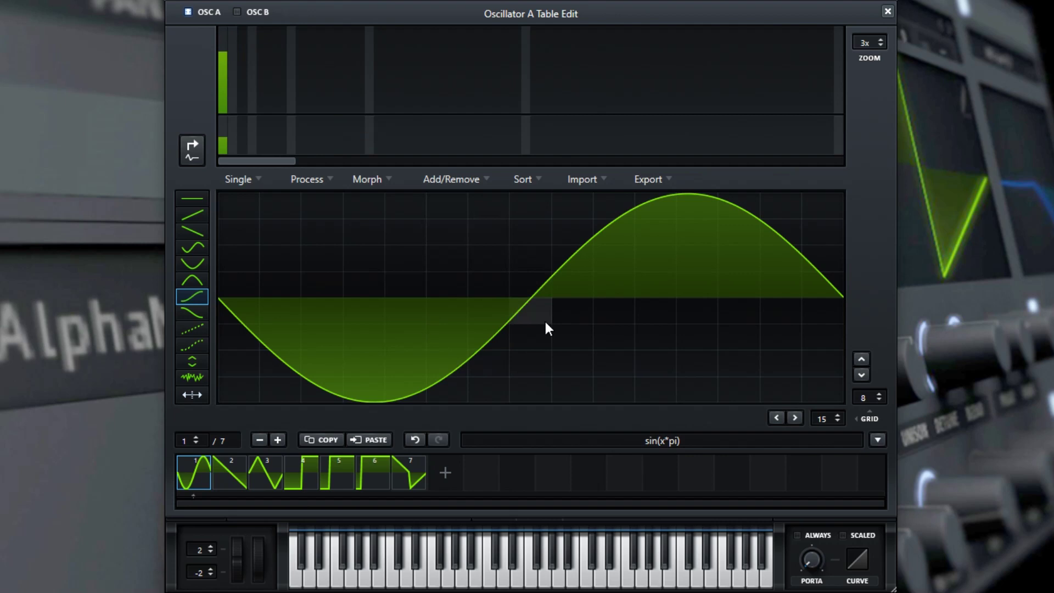
click(236, 53)
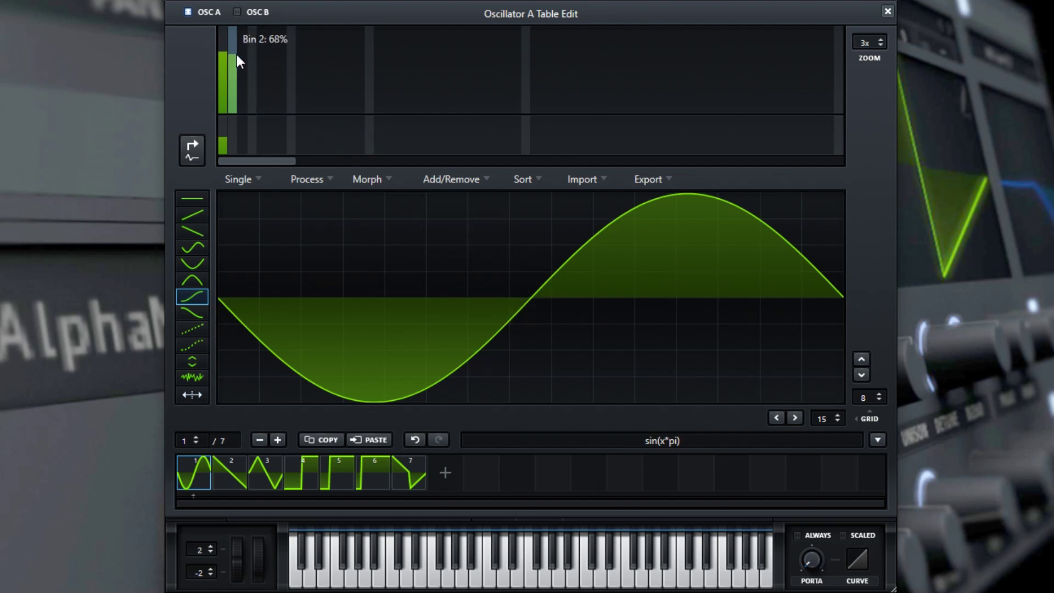
click(271, 65)
click(292, 75)
click(252, 80)
click(321, 80)
click(349, 88)
click(369, 68)
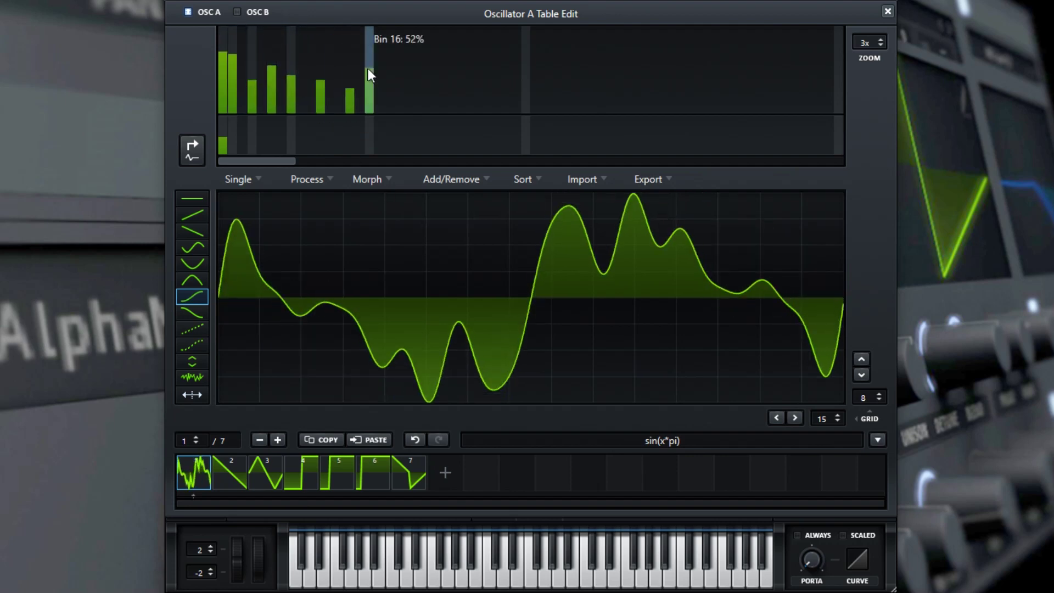
Step: Add more partials to frame 1 between bins 17 and 32, with bin 29 at 27%
click(379, 68)
click(428, 97)
click(437, 87)
click(458, 71)
click(495, 91)
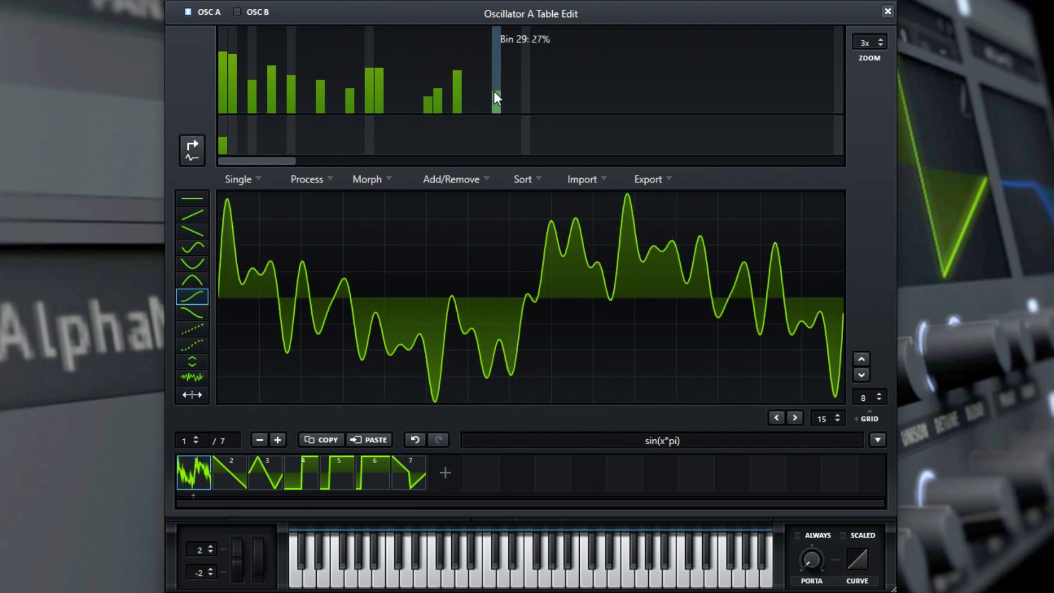
click(526, 66)
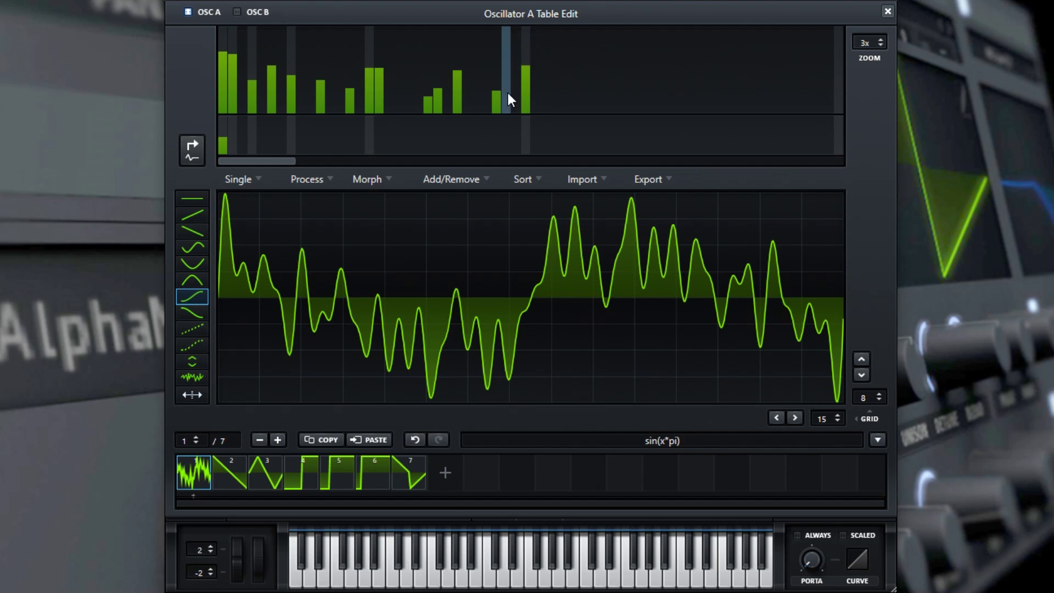
Step: Calculate and examine the harmonic spectra of the triangle in frame 3, the square in frame 4 and the saw in frame 2
click(259, 483)
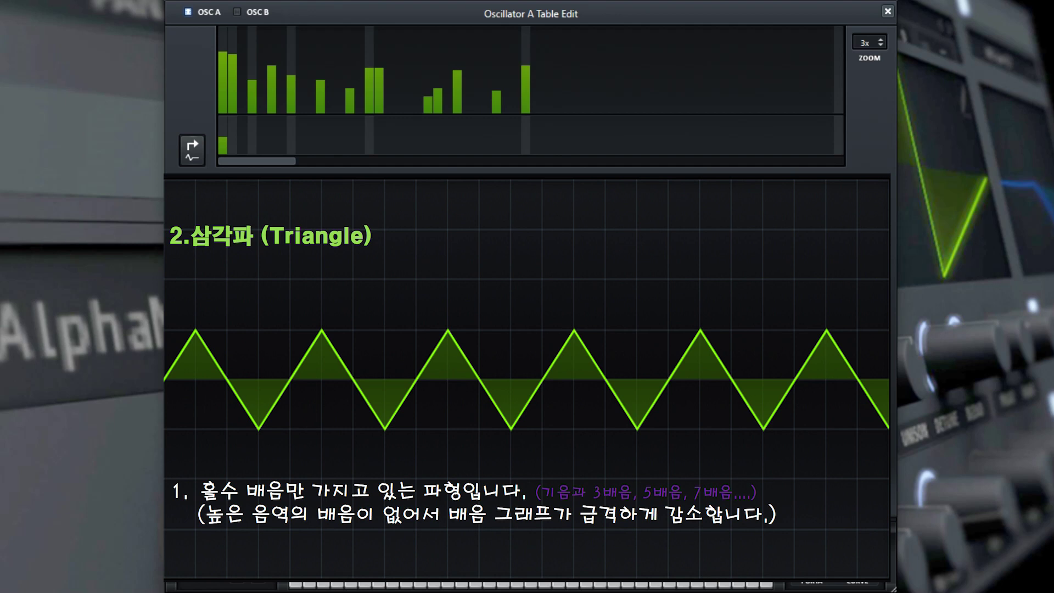
click(190, 147)
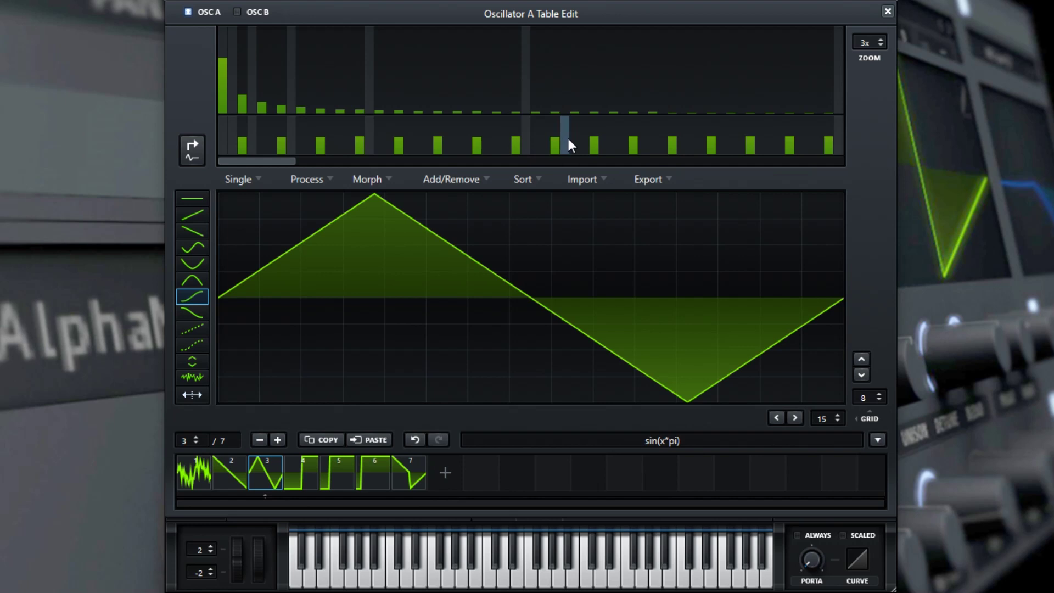
click(292, 463)
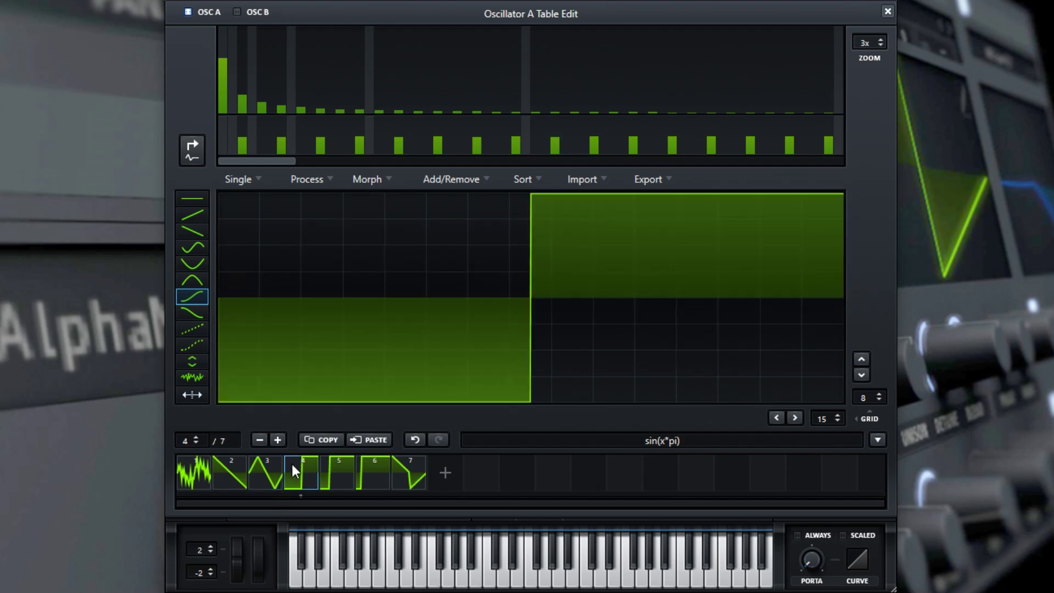
click(334, 470)
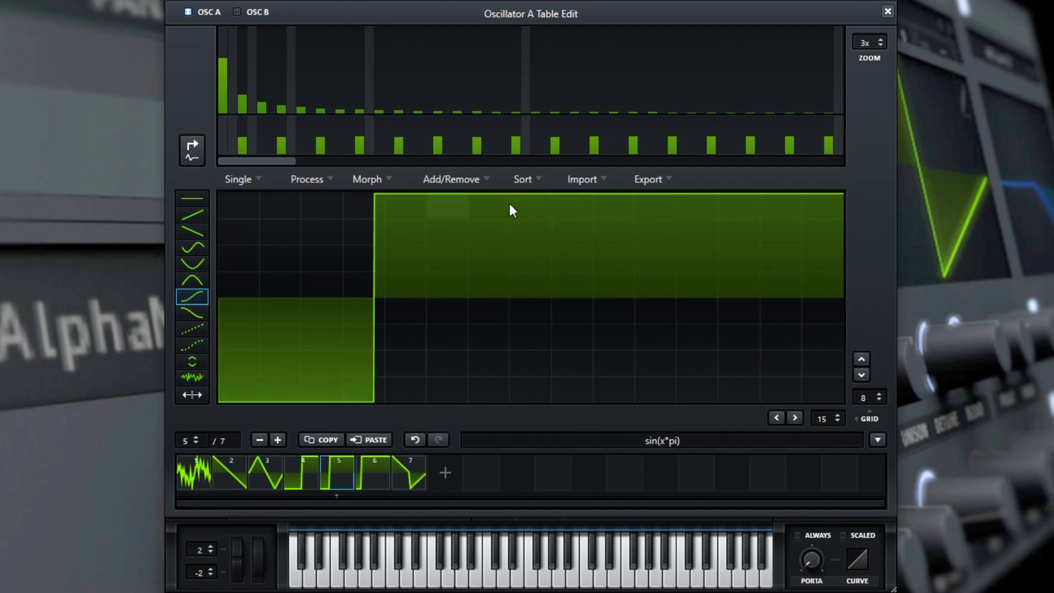
click(301, 484)
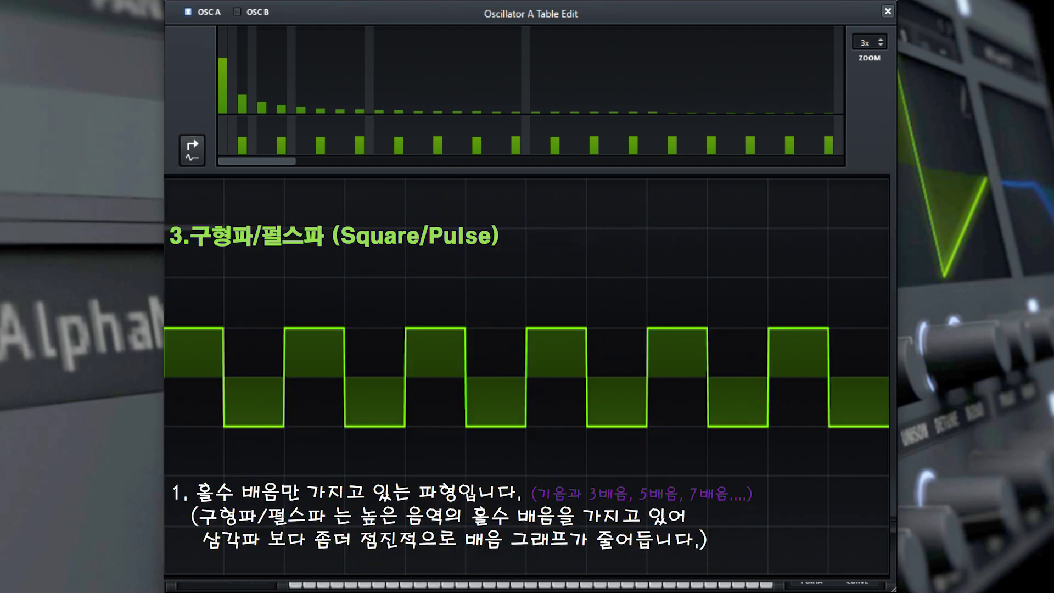
click(191, 147)
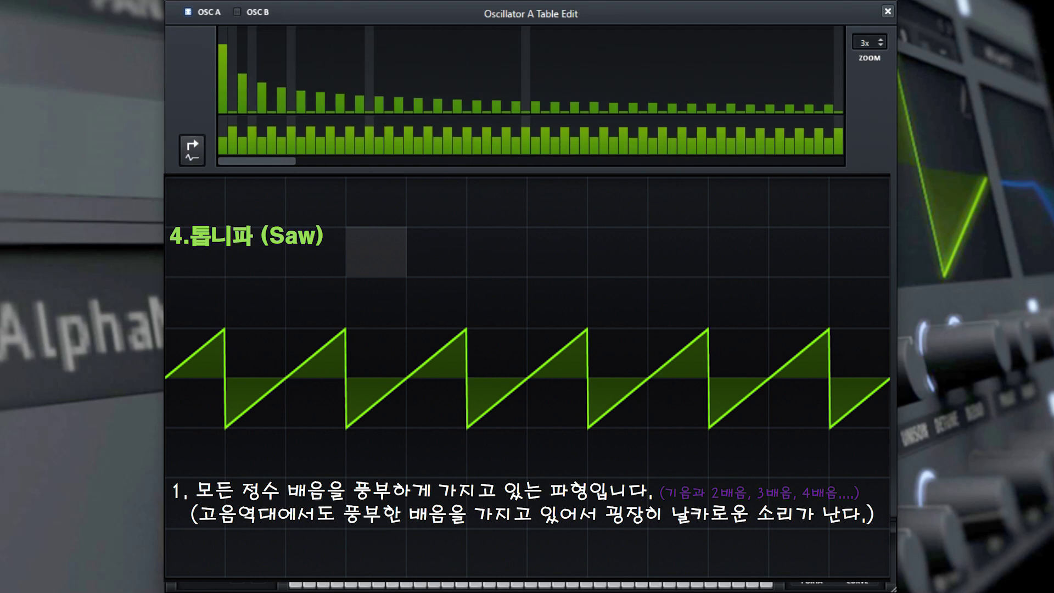
click(197, 142)
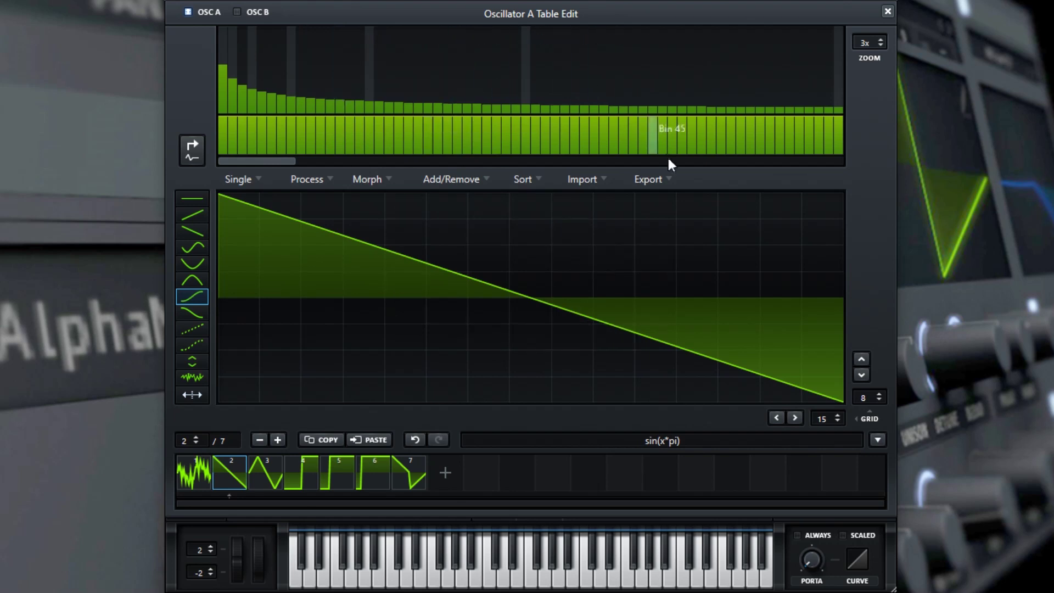
Step: Close the wavetable editor and save oscillator A's wavetable as Basic Shapes in the Serum Presets > Tables > User folder
click(886, 11)
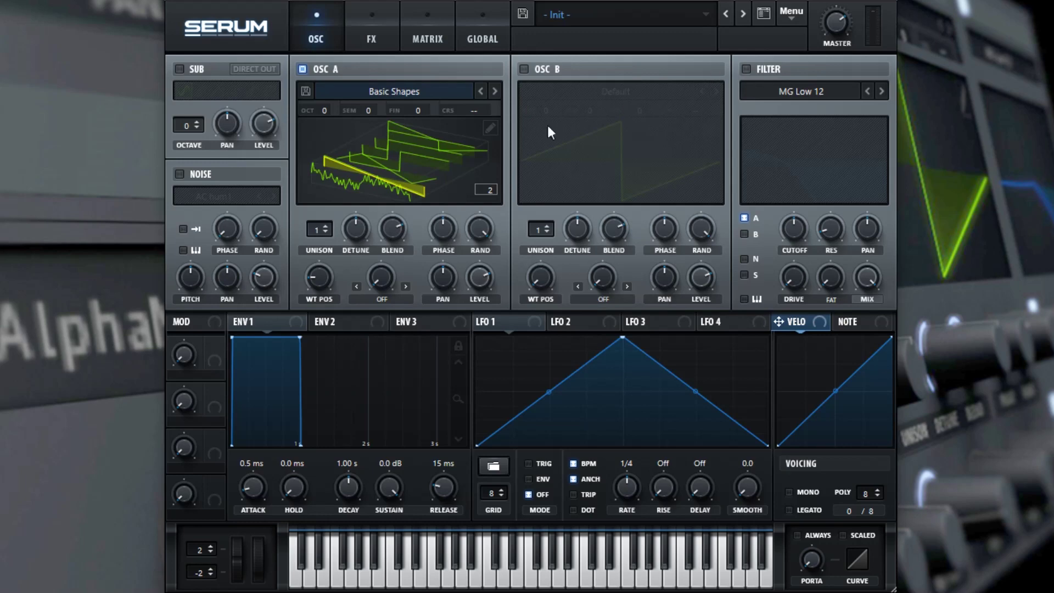
click(305, 91)
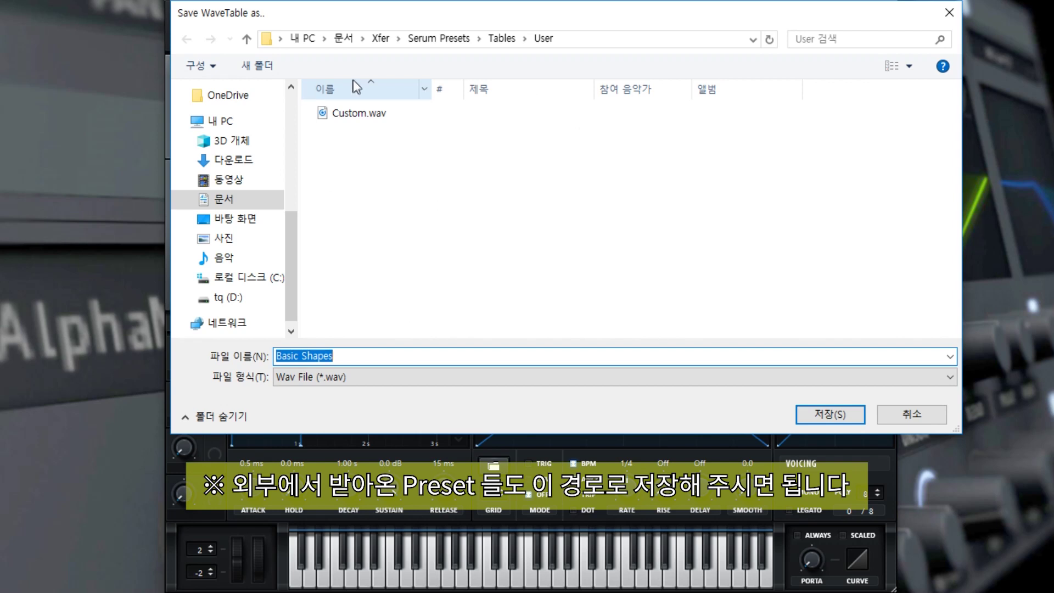
click(447, 40)
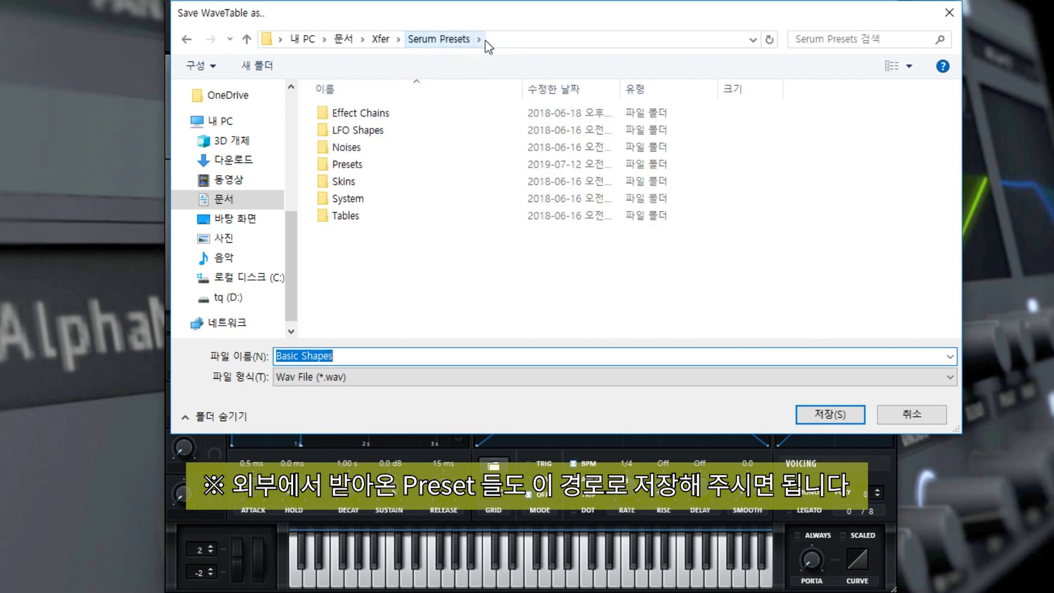
double_click(366, 218)
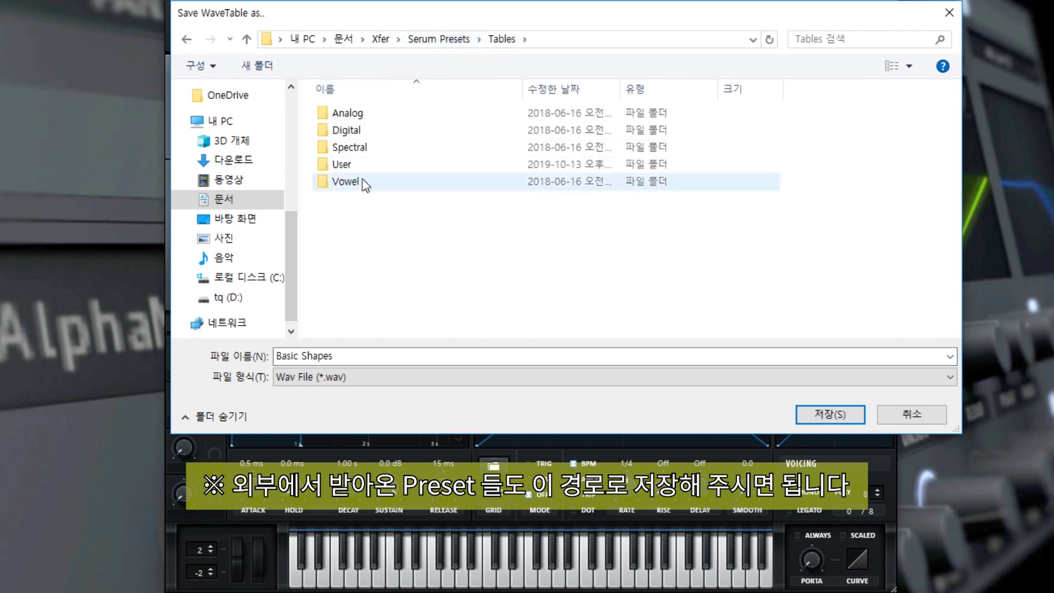
double_click(350, 163)
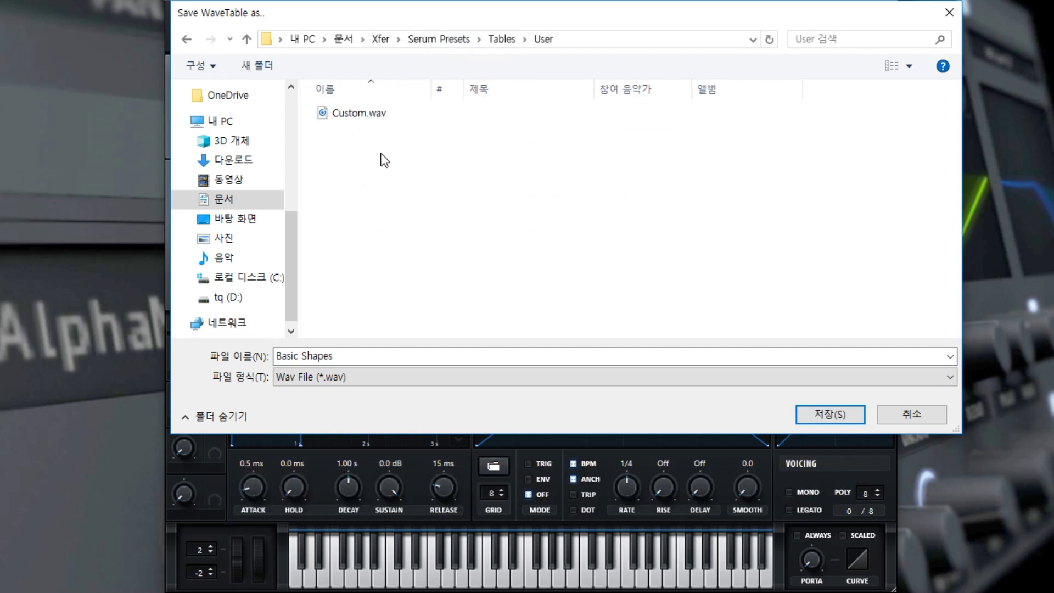
click(826, 415)
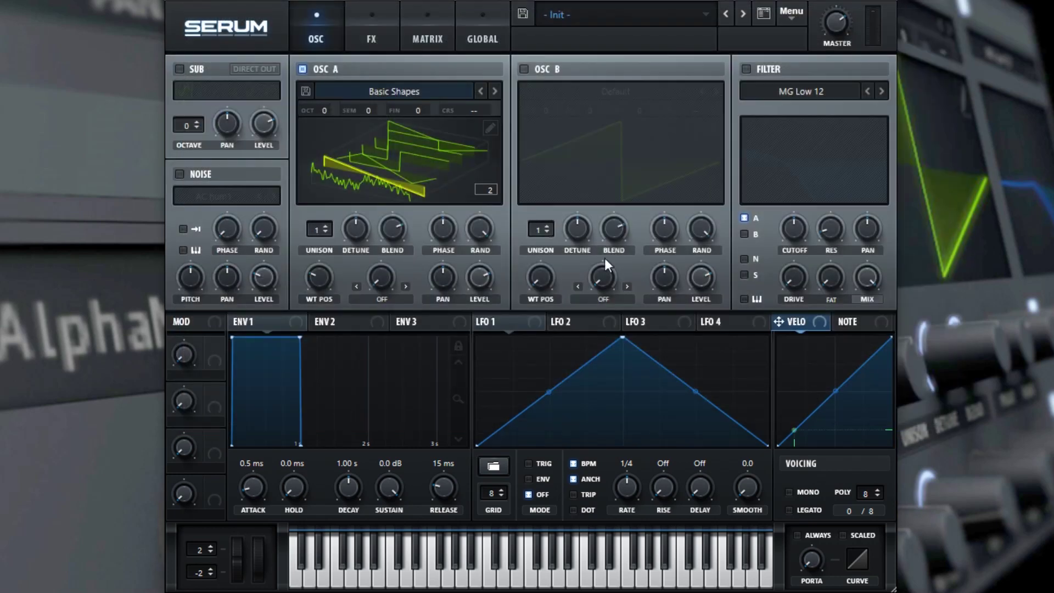
Step: Look for the saved Basic Shapes table in oscillator A's User wavetable category, leaving the current table loaded
click(351, 94)
mouse_move(380, 162)
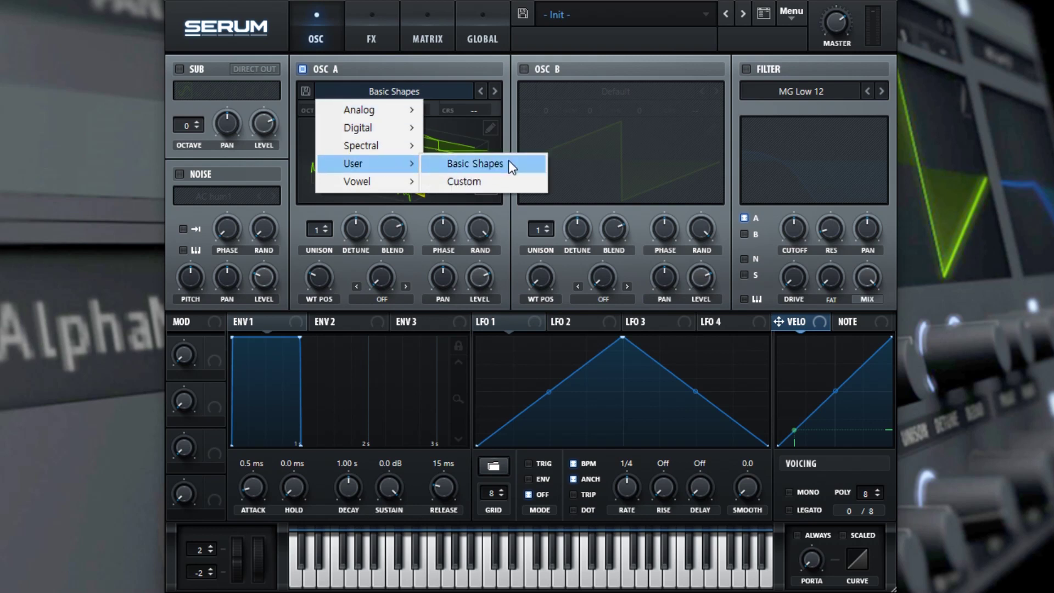
click(515, 120)
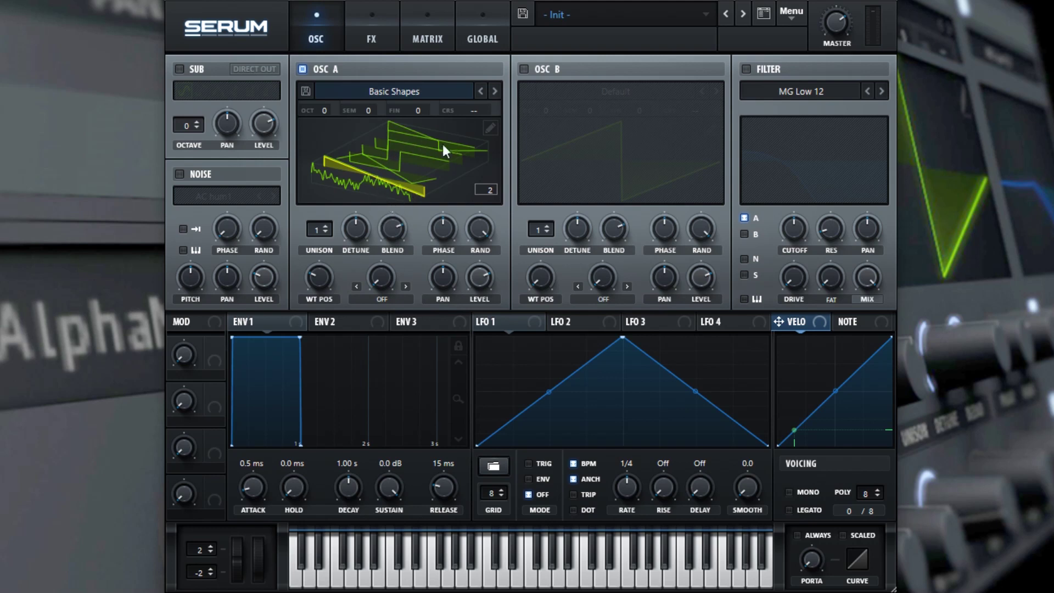
Step: Scan oscillator A's wavetable position to frame 7 and apply a crossfade morph to the table's frames in the wavetable editor
drag(319, 274, 358, 193)
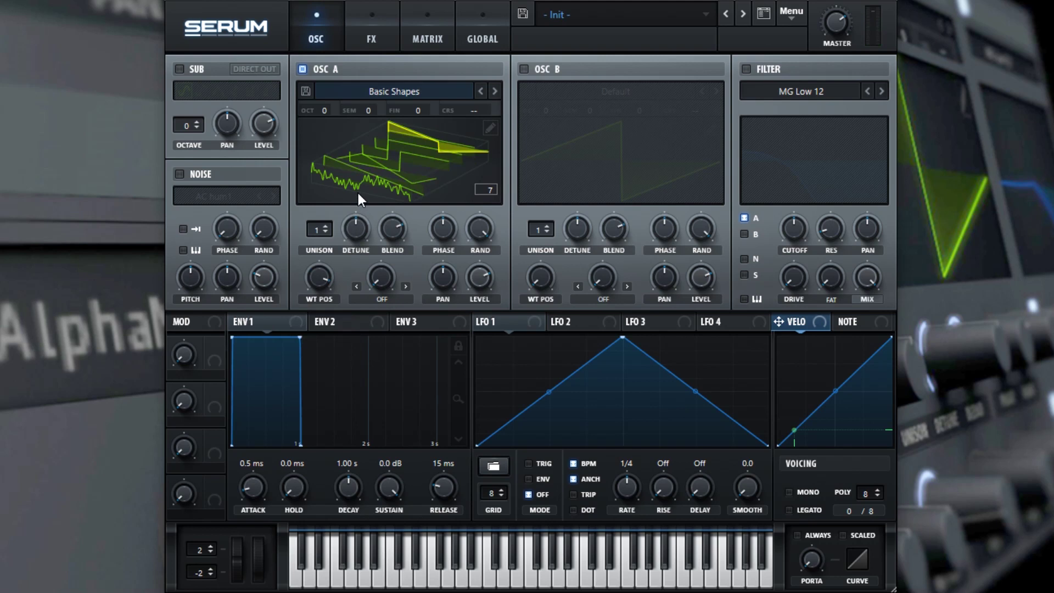
click(490, 129)
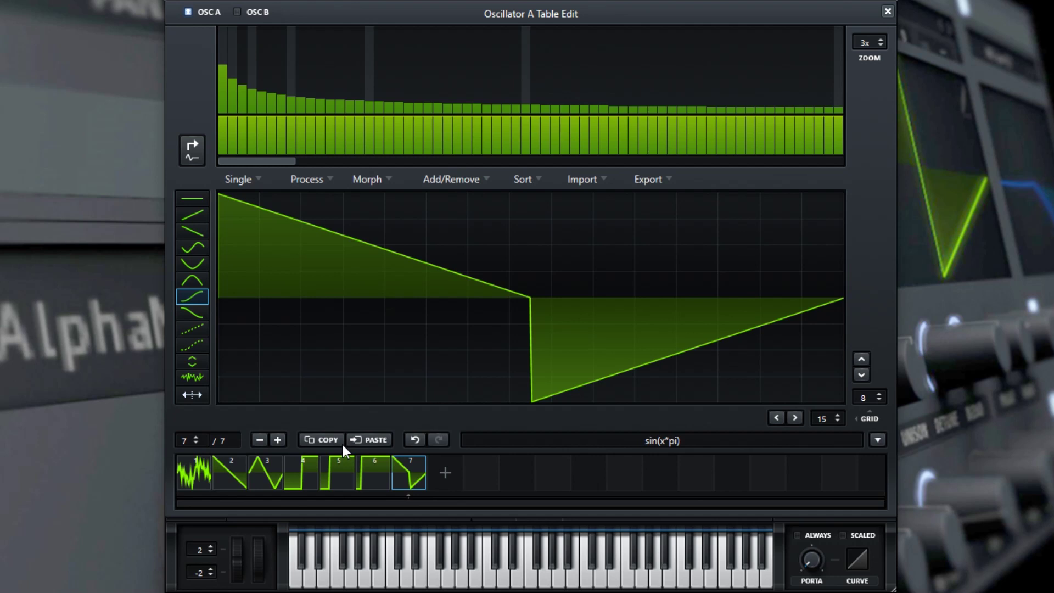
click(365, 180)
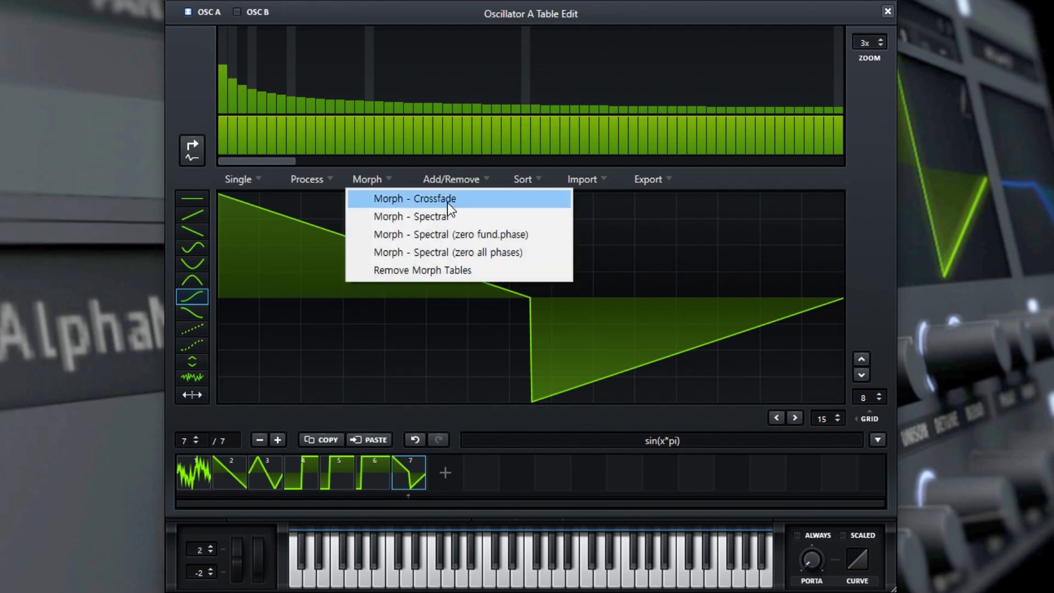
click(447, 203)
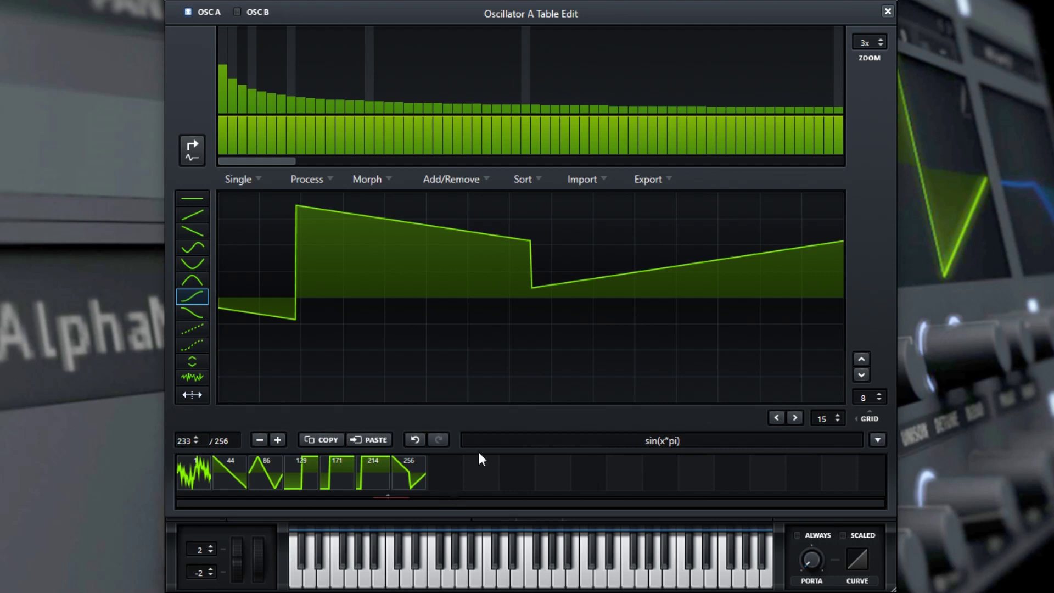
click(888, 11)
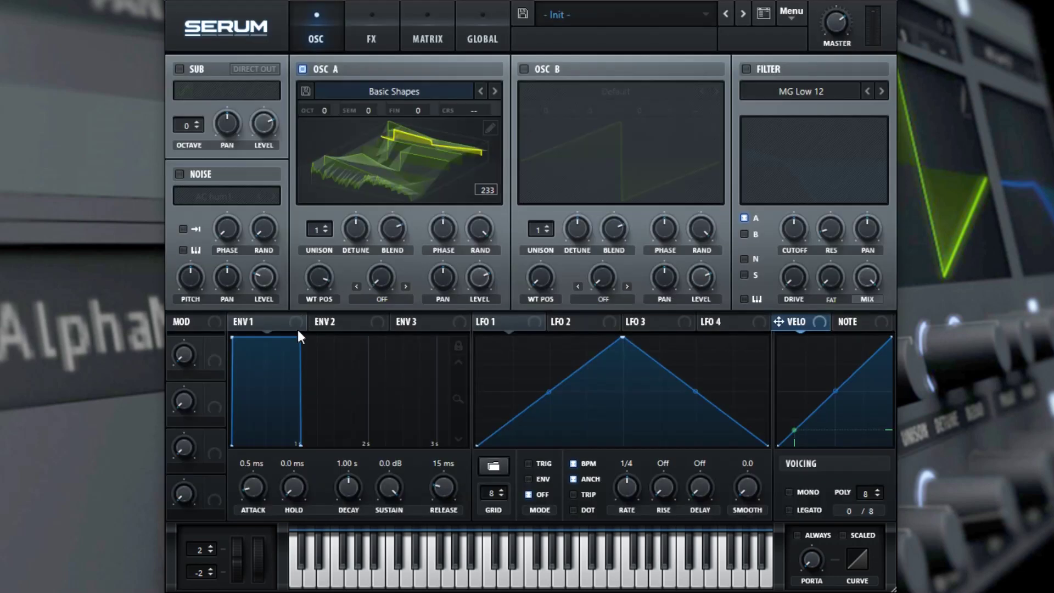
Step: Sweep oscillator A's wavetable position through the morphed table and switch its waveform display to the 2D view
drag(328, 289, 345, 329)
click(391, 155)
drag(324, 286, 329, 263)
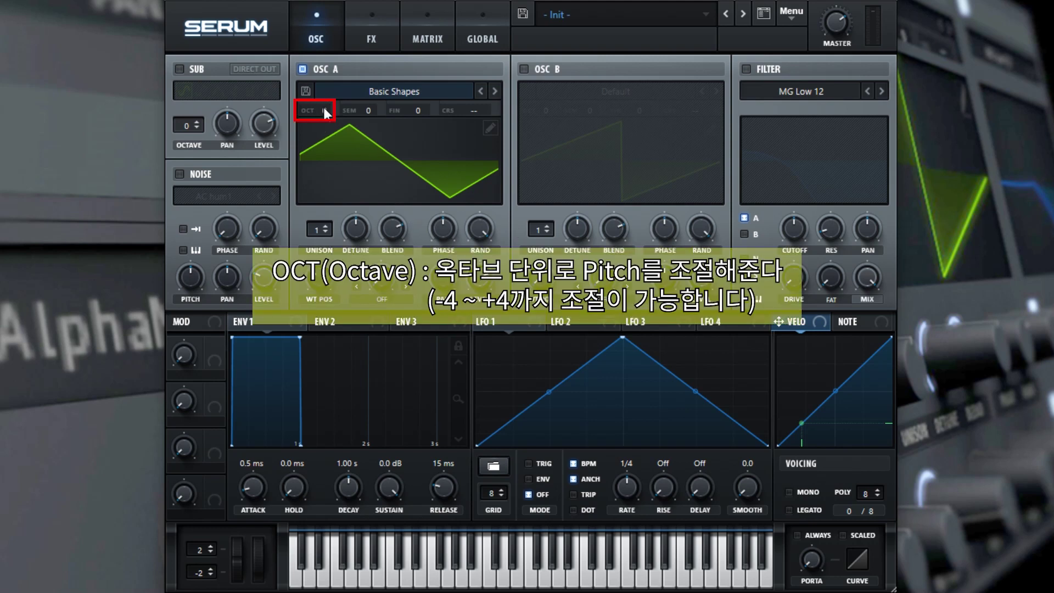
Step: Raise oscillator A's octave to +1 and return it to 0
mouse_move(325, 115)
drag(326, 113, 331, 93)
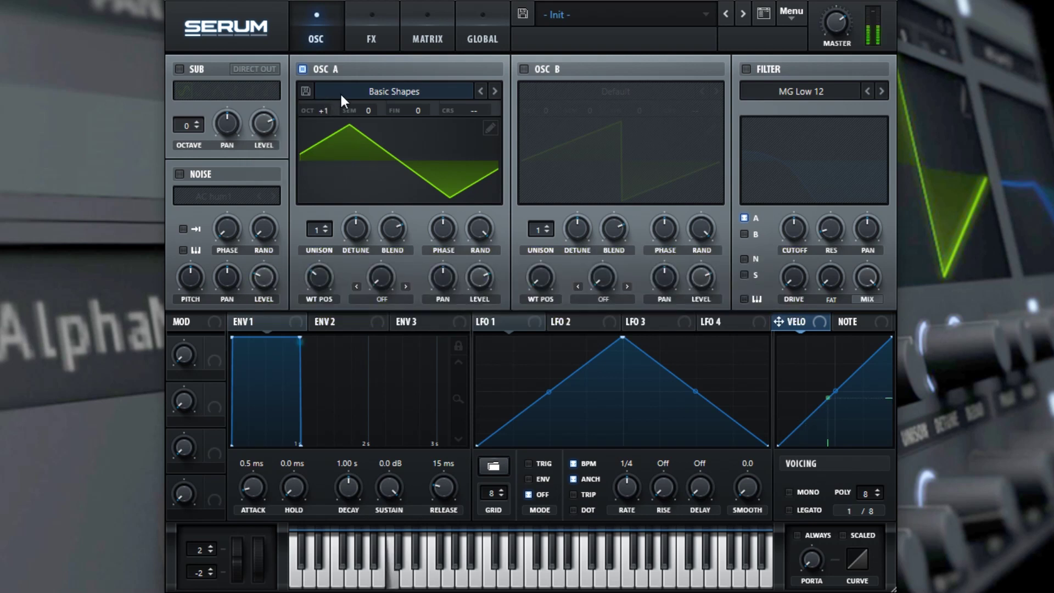
mouse_move(324, 104)
mouse_down()
mouse_move(325, 141)
mouse_move(327, 94)
mouse_move(323, 109)
mouse_up()
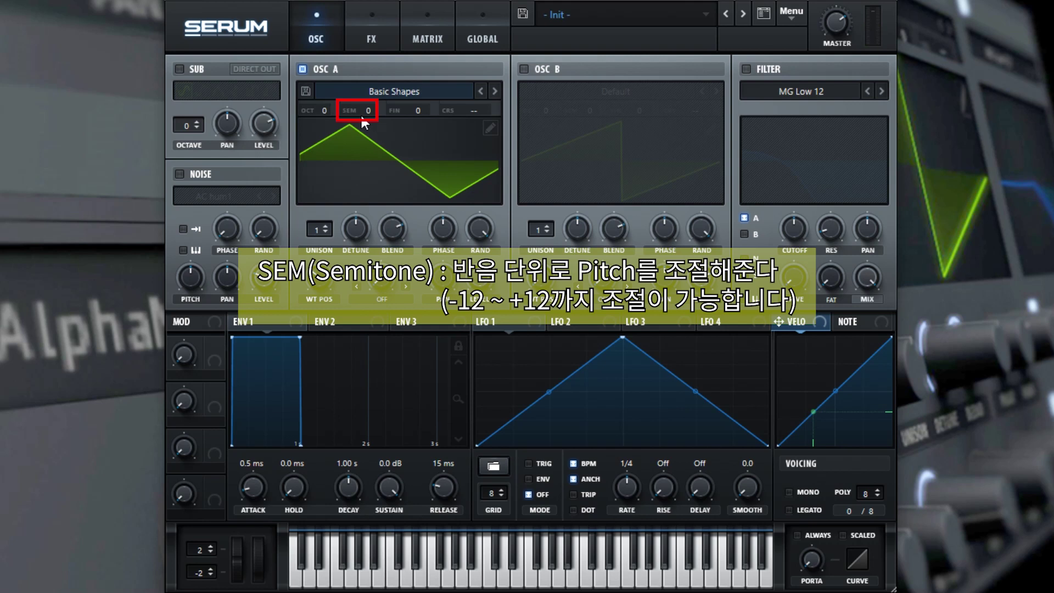
Step: Try different semitone and fine pitch offsets on oscillator A and reset the fine tuning to 0
mouse_move(364, 110)
mouse_down()
mouse_move(366, 7)
mouse_move(367, 111)
mouse_up()
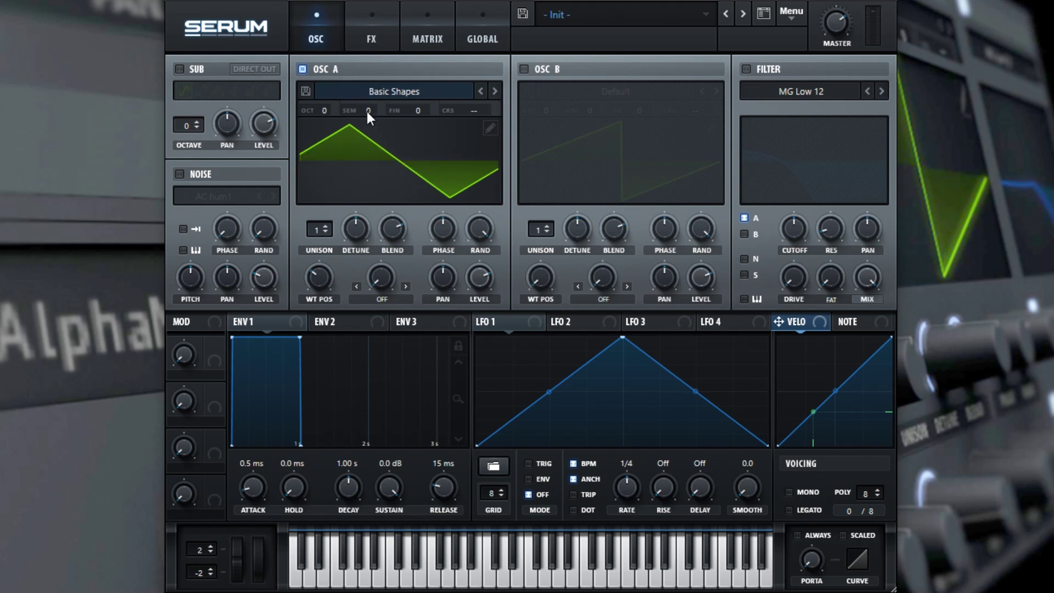
drag(366, 111, 370, 81)
drag(416, 110, 397, 131)
mouse_move(413, 112)
mouse_down()
mouse_move(414, 183)
mouse_move(426, 57)
mouse_move(426, 144)
mouse_move(426, 80)
mouse_move(428, 110)
mouse_up()
double_click(420, 114)
Step: Set oscillator A's semitone offset to +7, octave to +2 and coarse pitch to -7.95
drag(360, 116, 361, 54)
drag(324, 111, 331, 58)
drag(473, 109, 481, 132)
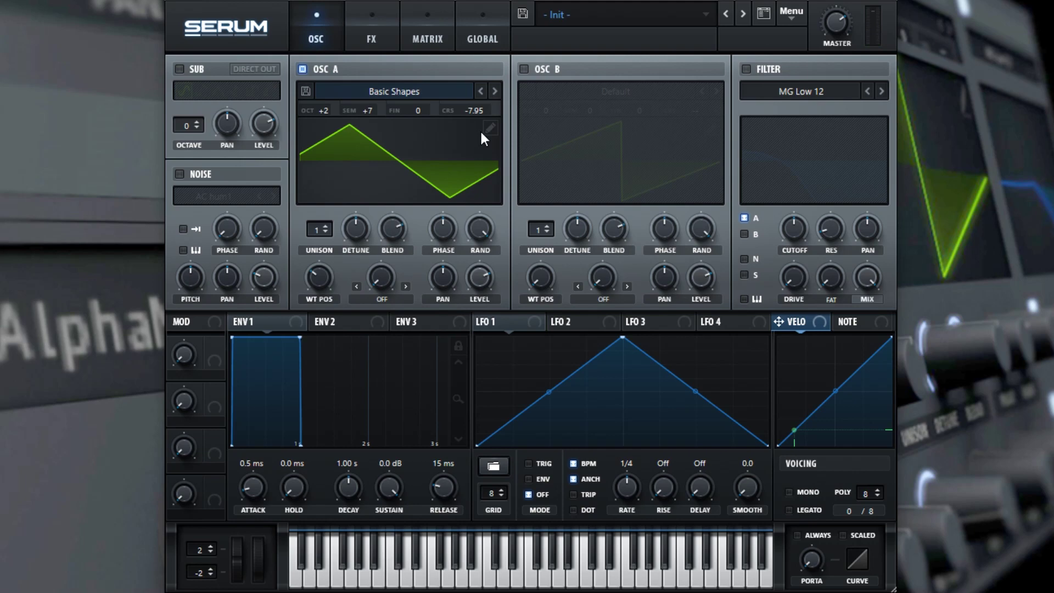